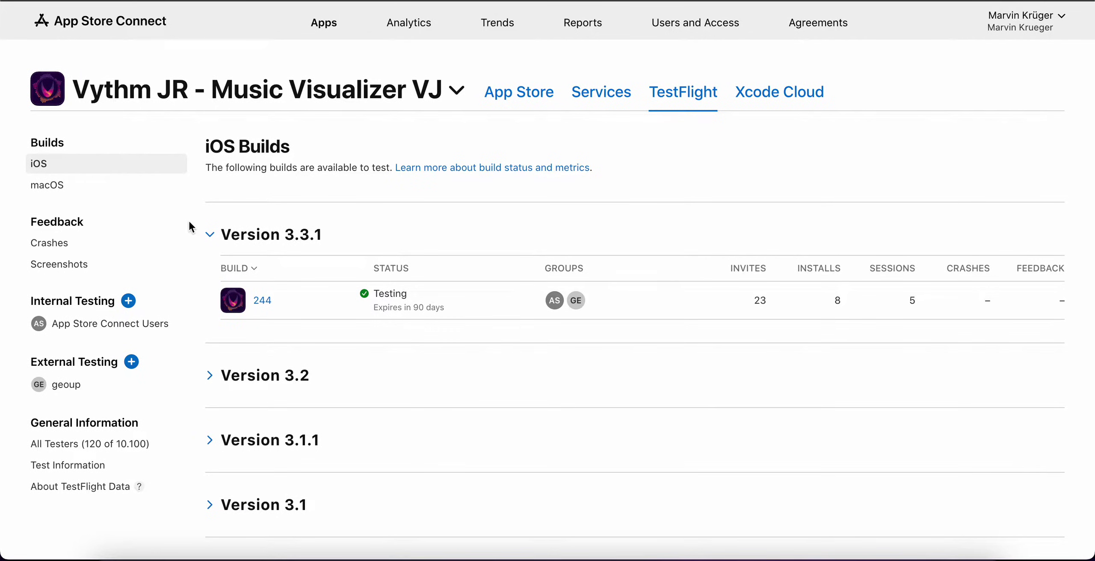
Step: Open the Vythm JR - Music Visualizer VJ app's TestFlight builds from the apps list
click(316, 23)
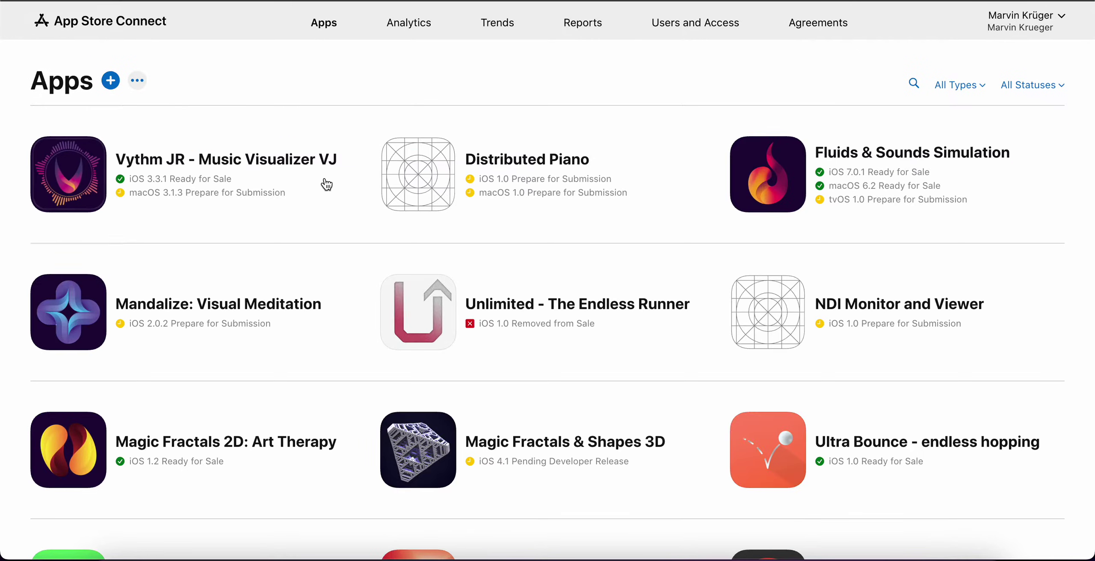
click(222, 159)
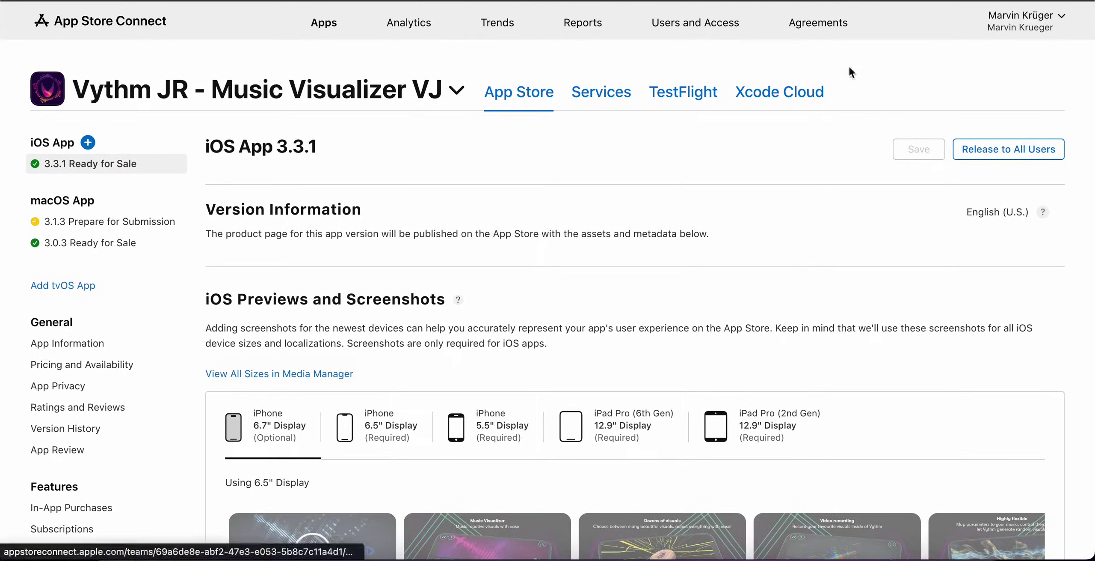
click(685, 92)
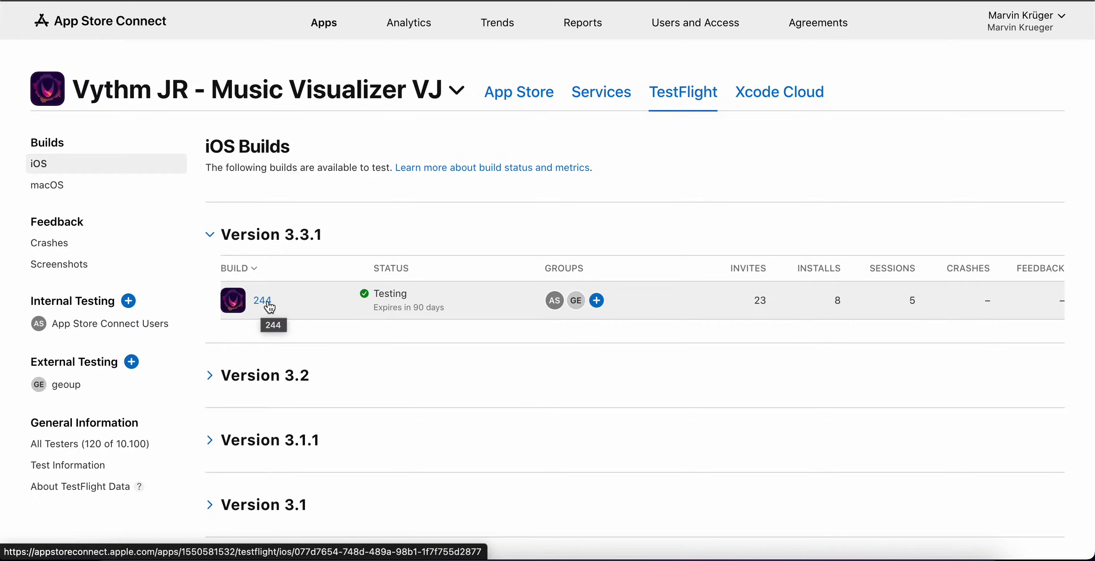
Step: View the details of build 3.3.1 (244), then return to the iOS Builds list
click(268, 303)
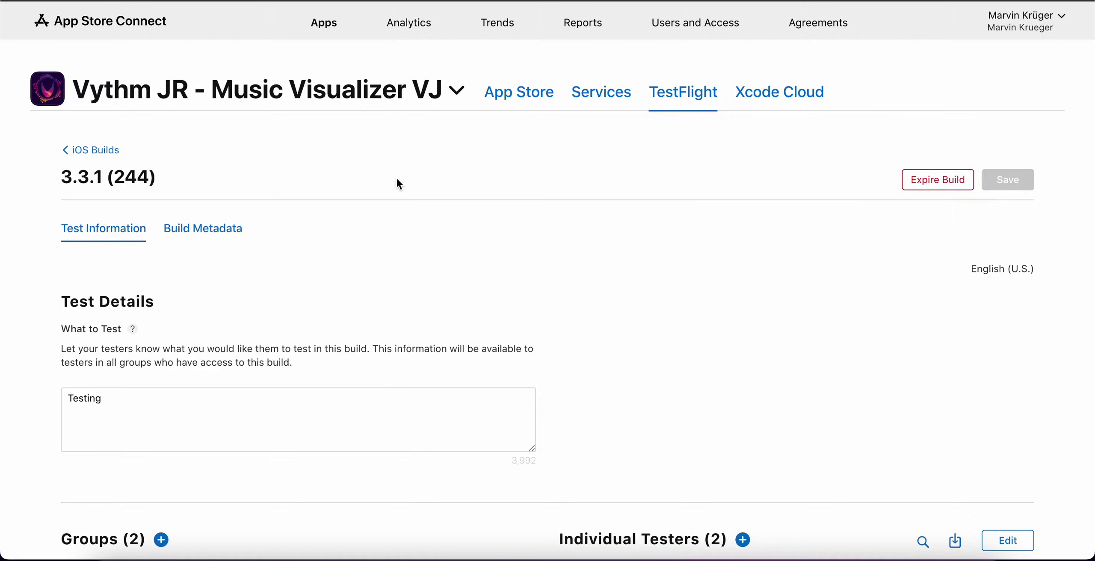
click(94, 151)
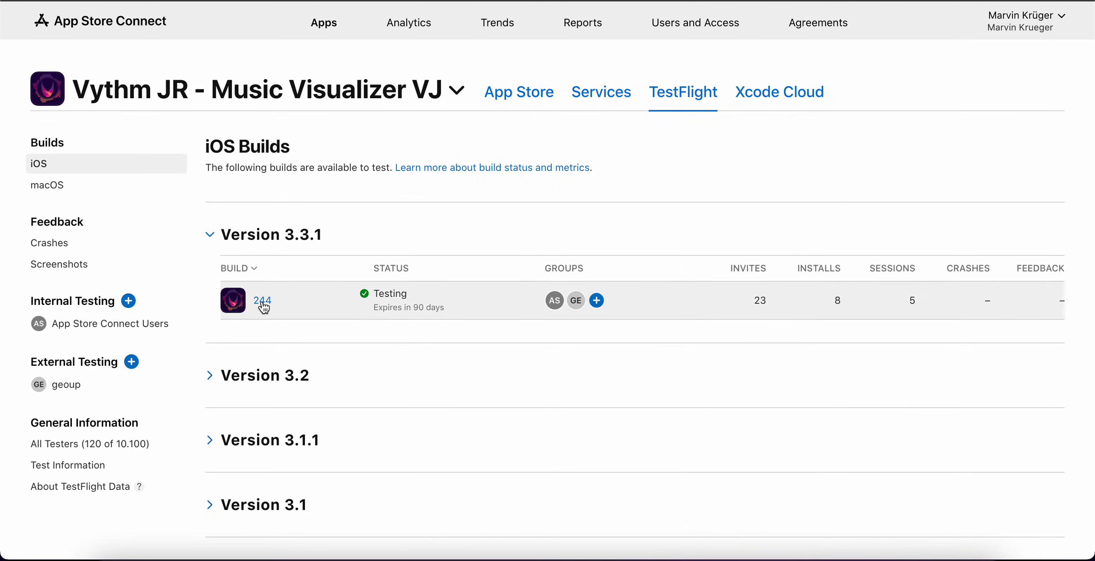
click(262, 301)
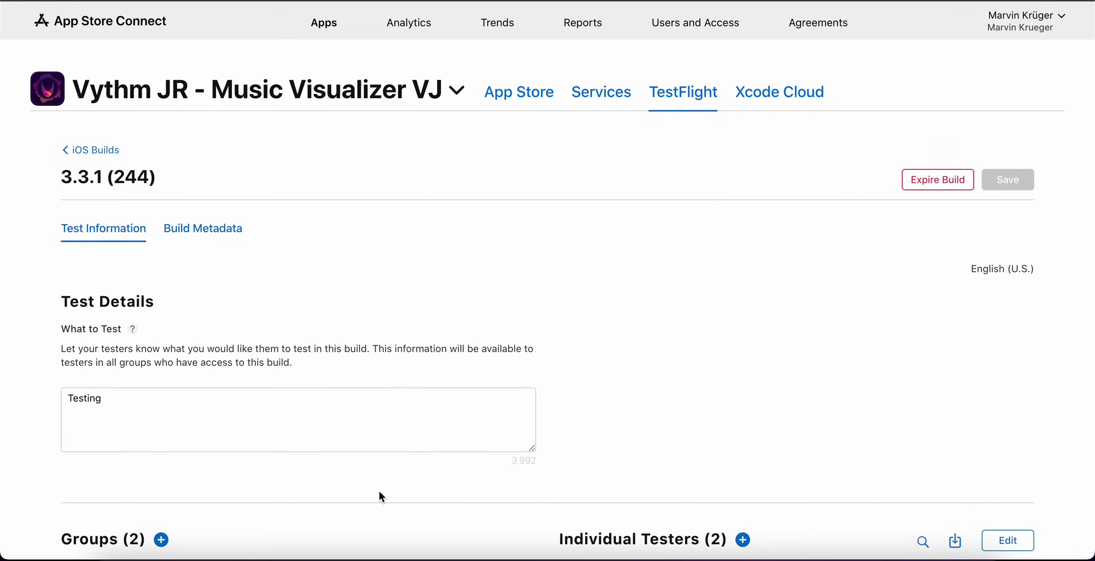
scroll(766, 466, down, 2)
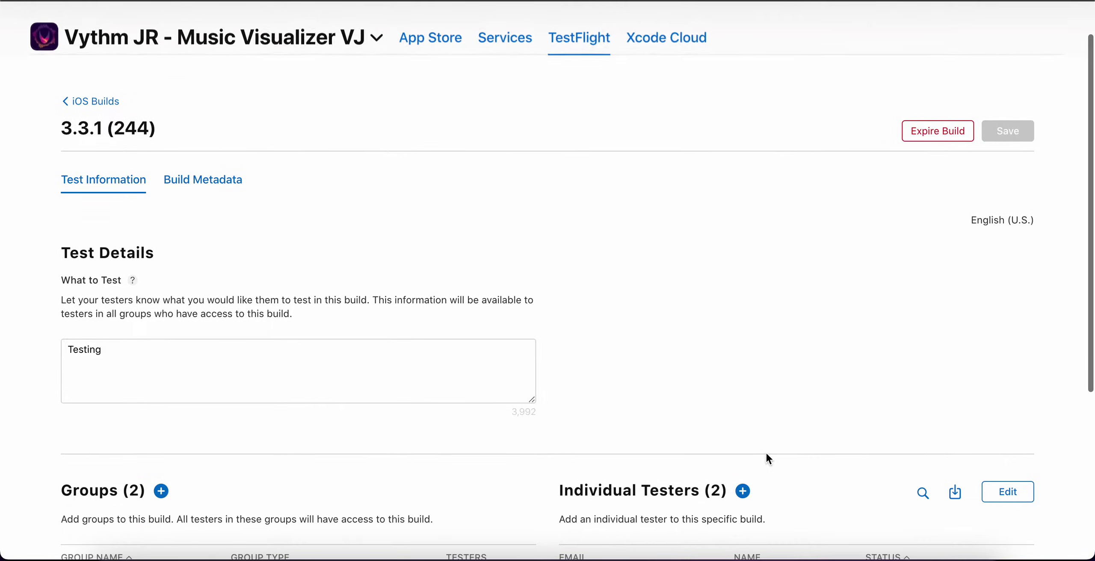
click(743, 496)
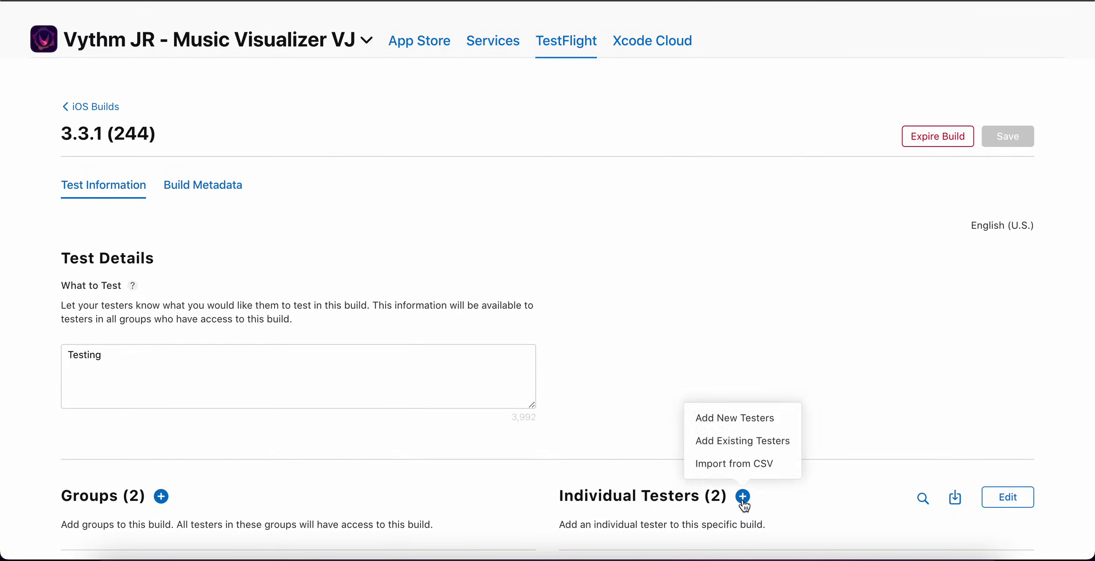
click(742, 415)
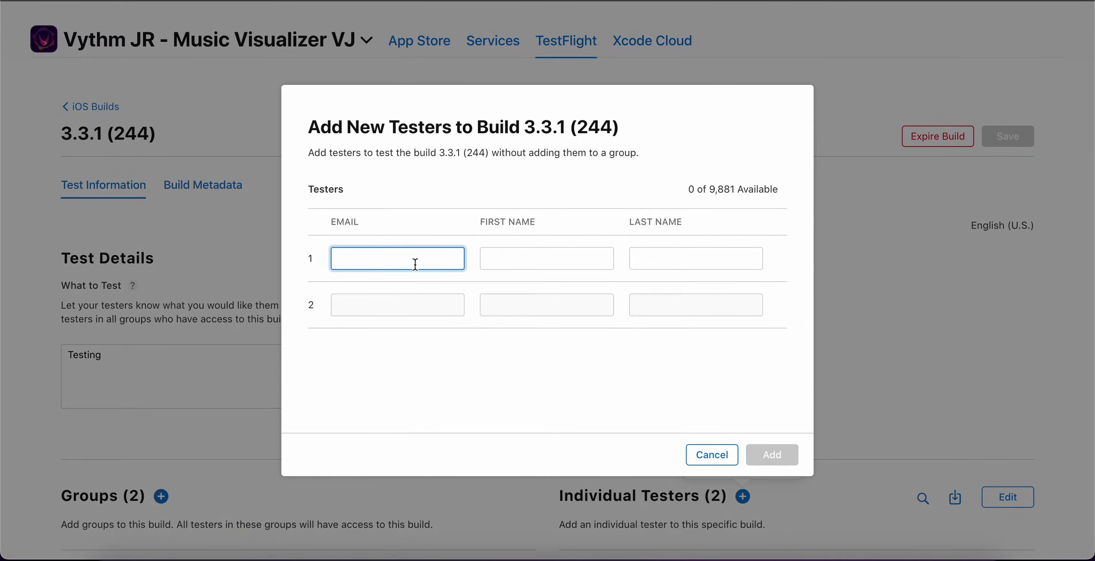
click(415, 264)
click(518, 263)
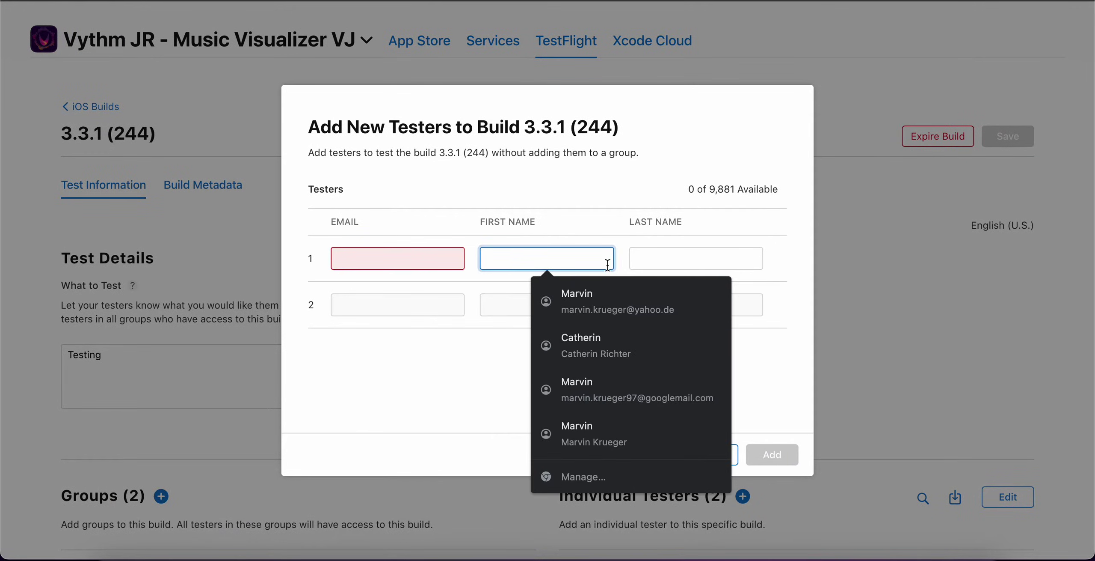
click(669, 150)
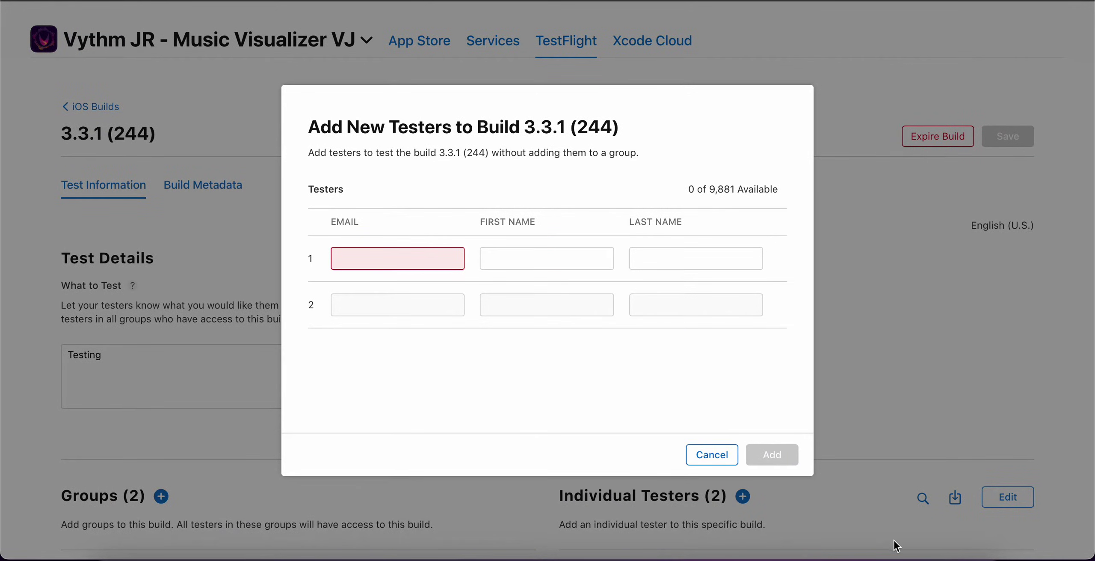
click(712, 455)
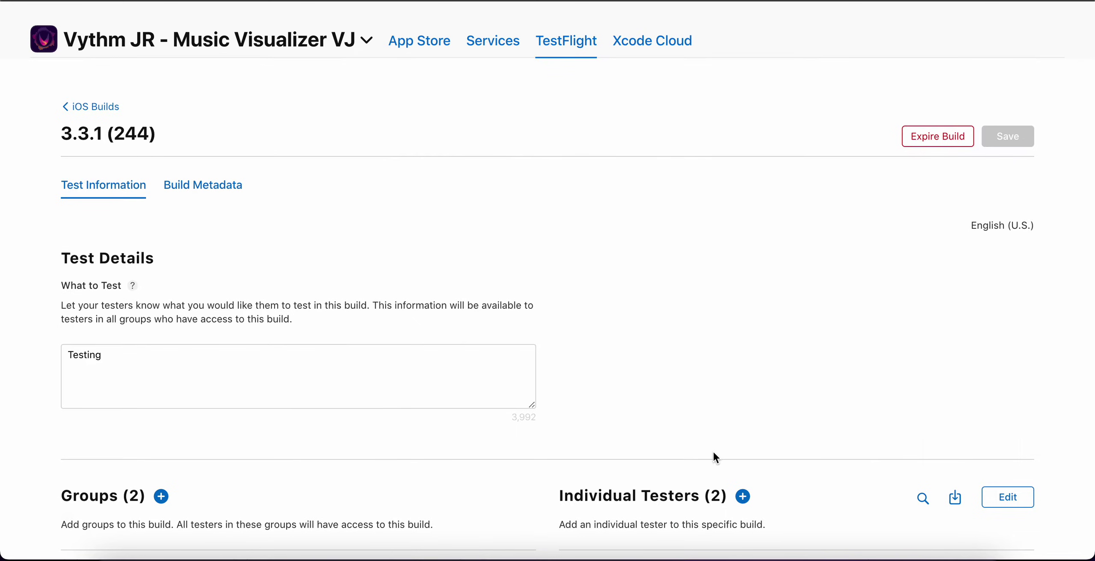
click(161, 496)
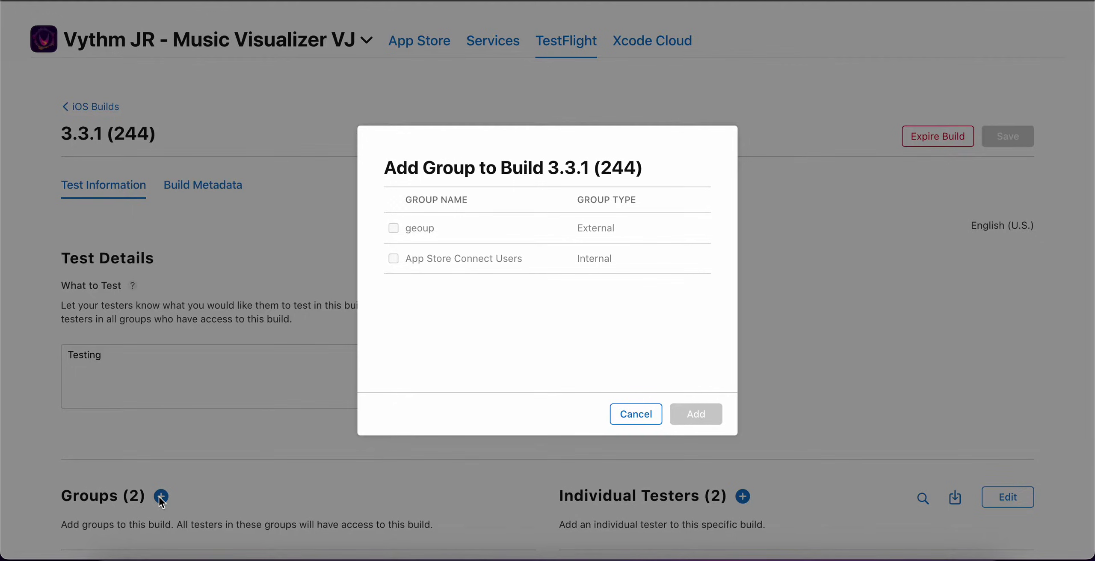
click(645, 418)
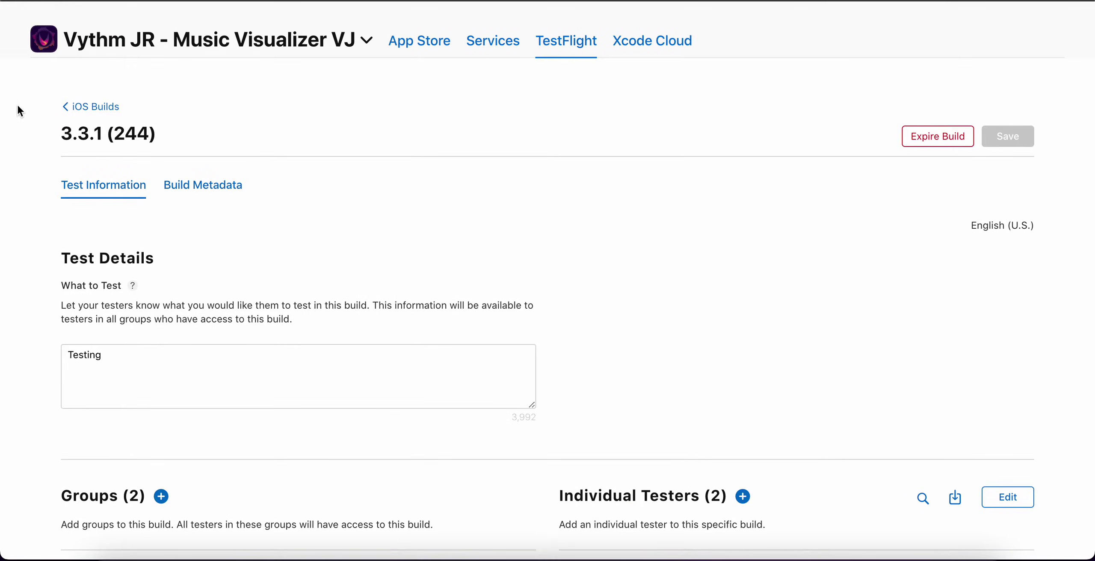
click(107, 110)
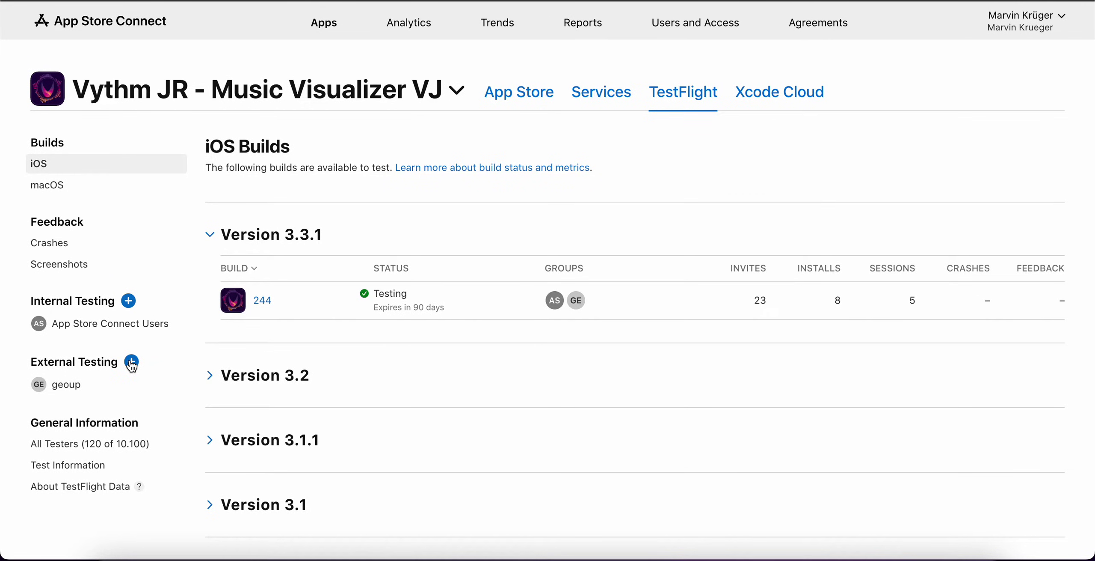
Step: Add an External Testing group with the name 'publicLink'
click(131, 363)
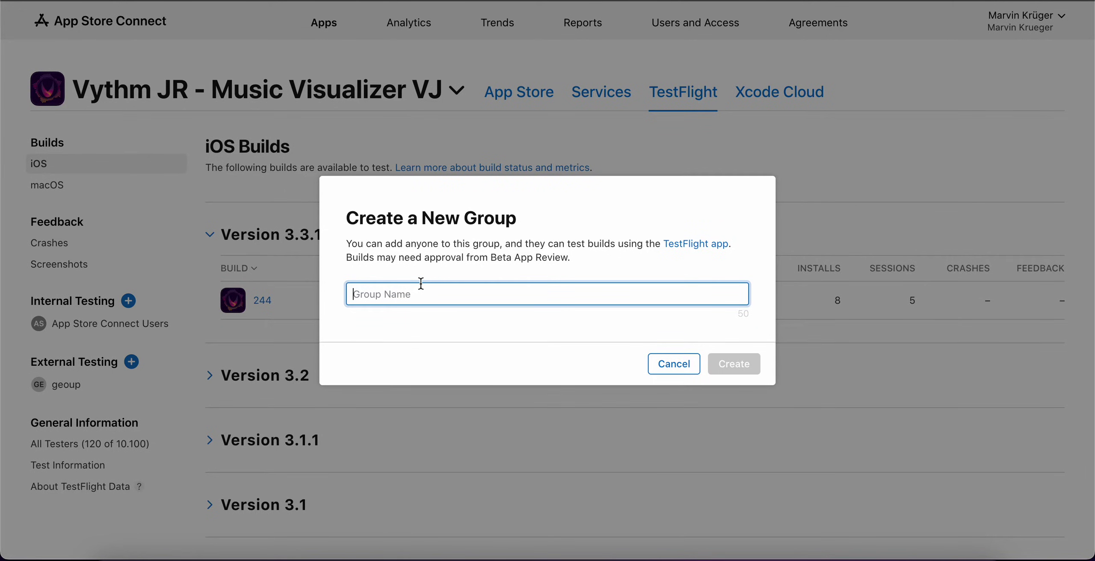
text(publicLink)
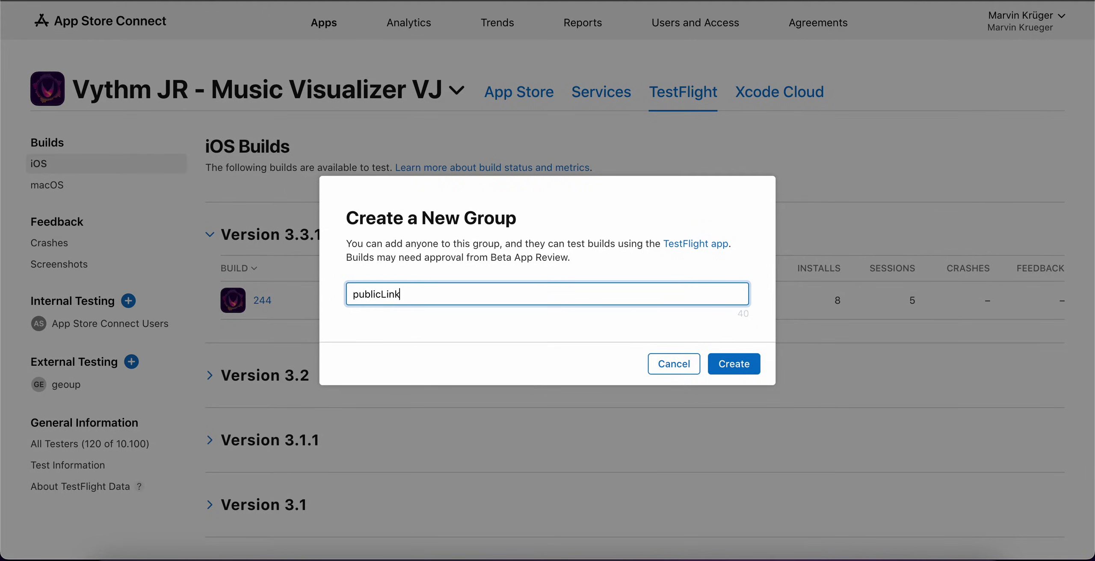
click(727, 360)
scroll(533, 348, down, 1)
scroll(533, 348, down, 2)
Step: Switch the build picker to iOS and add Version 3.3.1 build 244 to publicLink
click(297, 454)
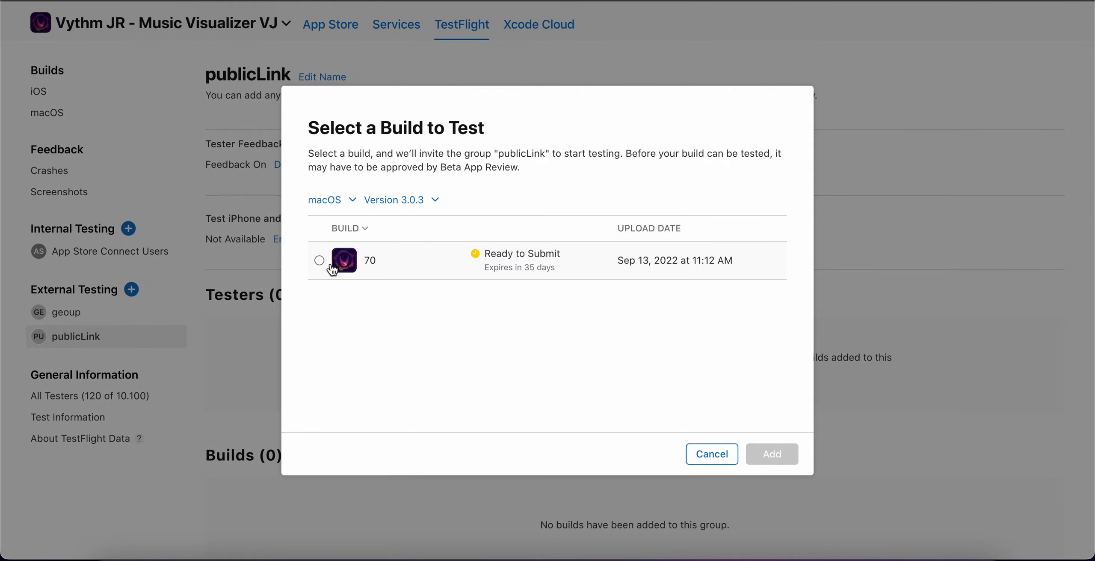
click(327, 201)
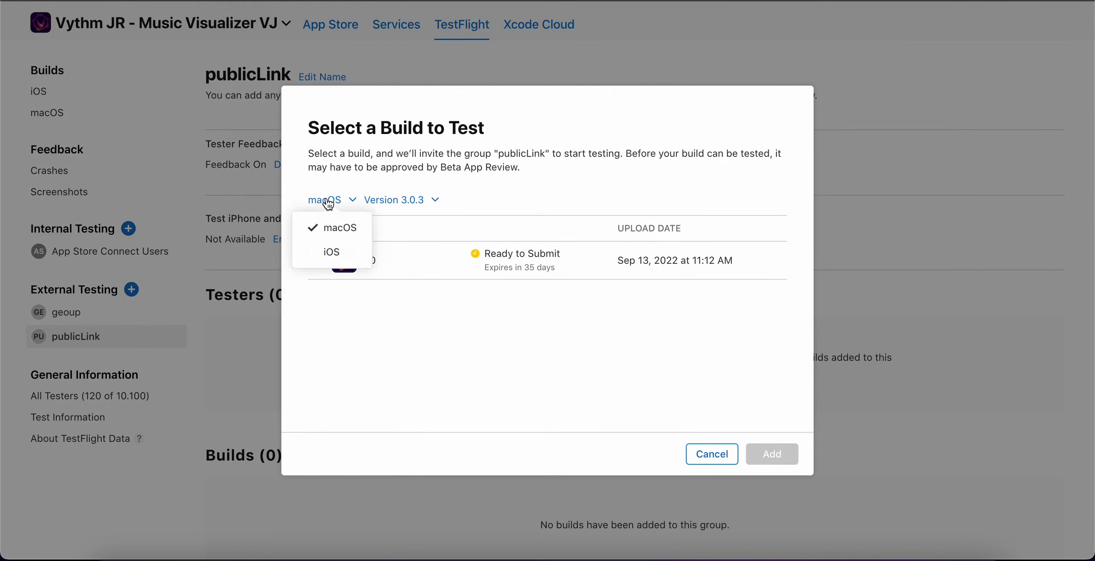
click(332, 253)
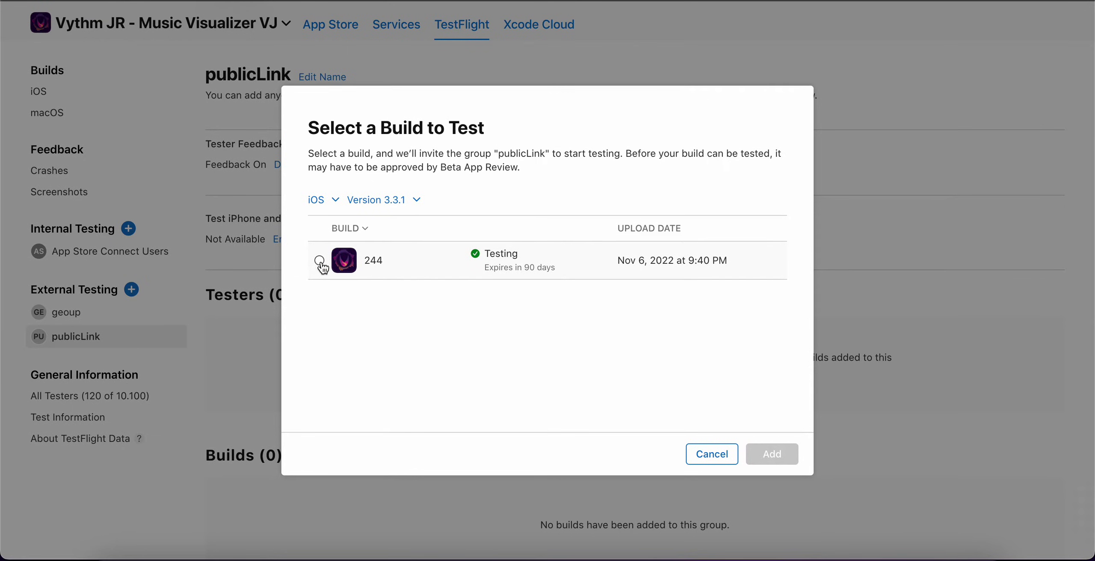
click(319, 260)
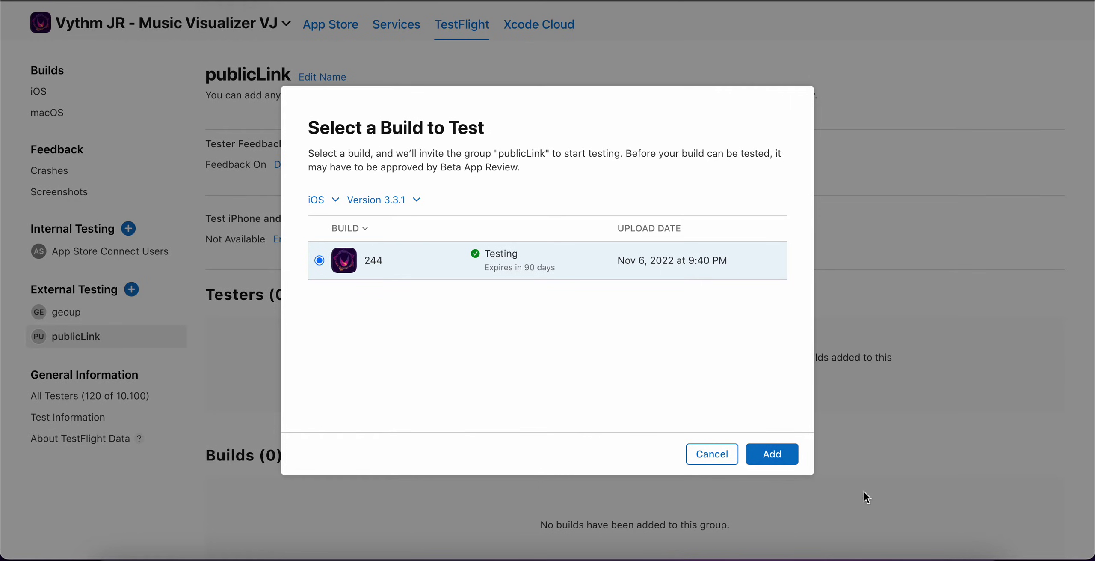
click(787, 455)
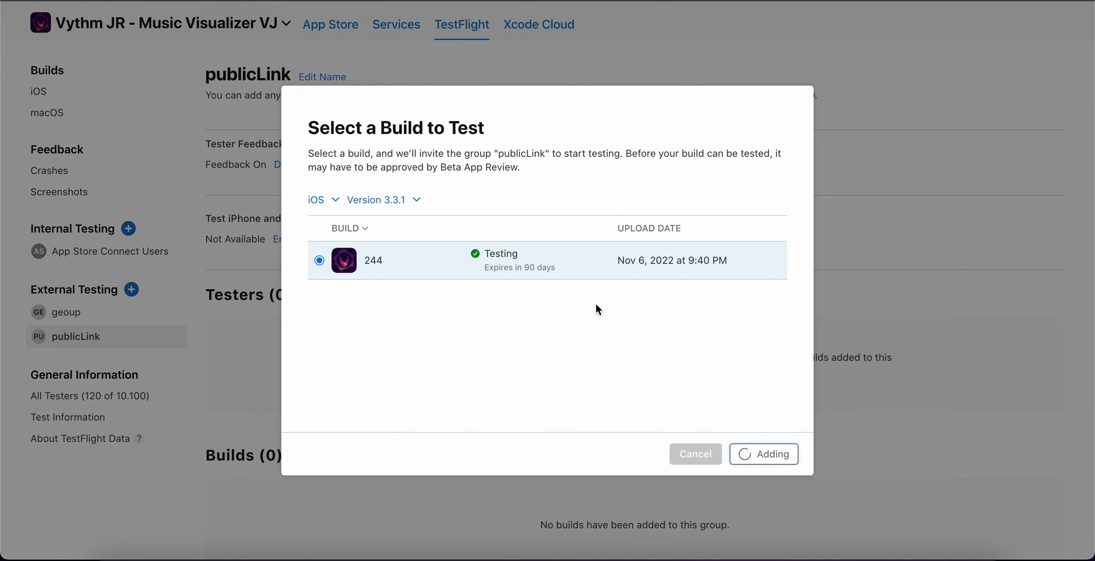
Step: Skip adding individual testers and enable the publicLink group's public invite link
scroll(509, 341, down, 3)
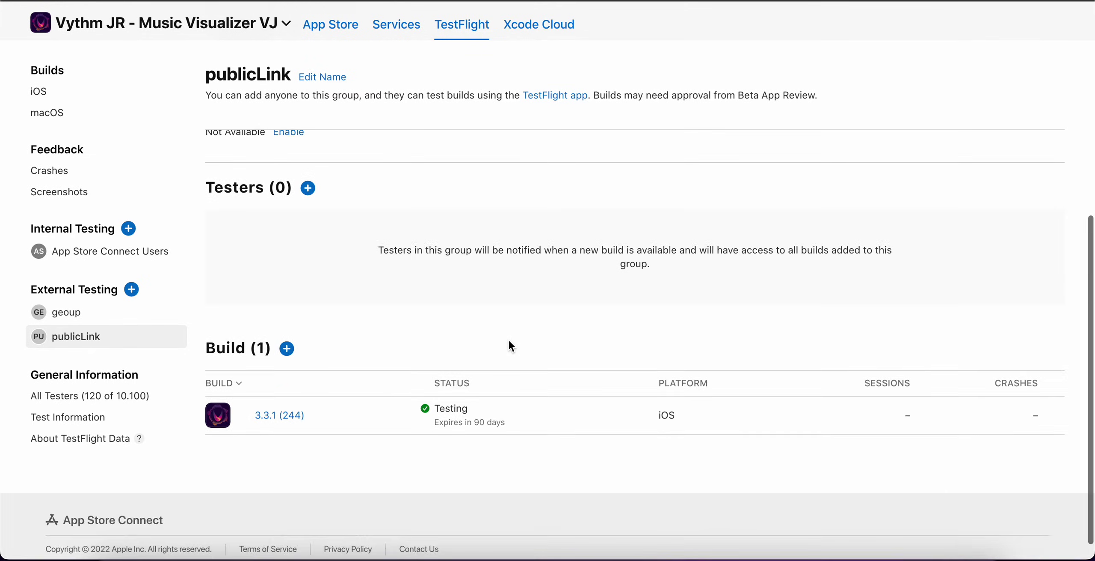
scroll(509, 341, up, 10)
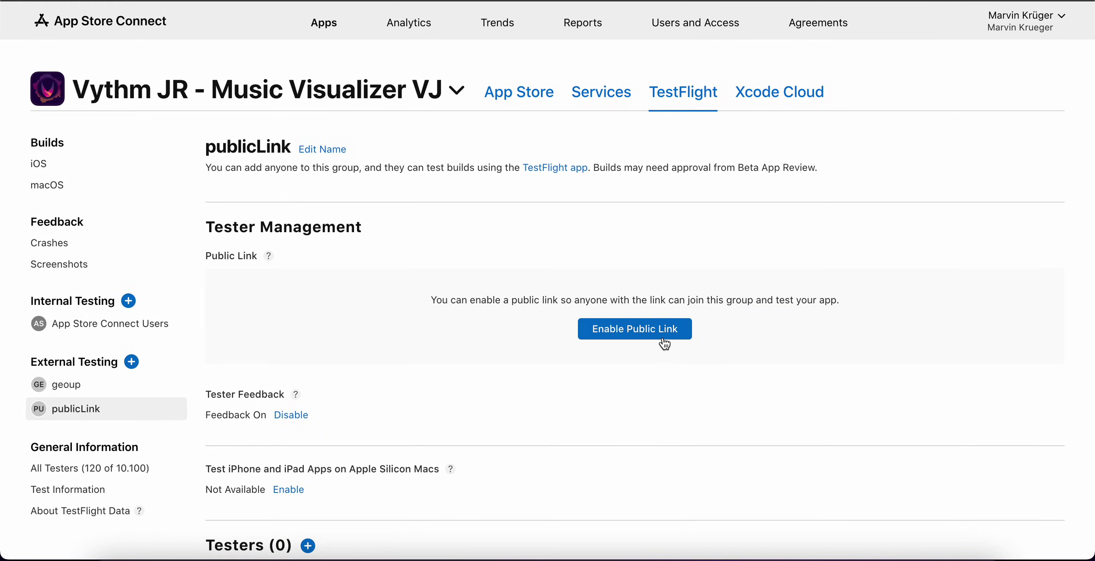
scroll(538, 397, down, 1)
scroll(535, 390, down, 2)
click(308, 461)
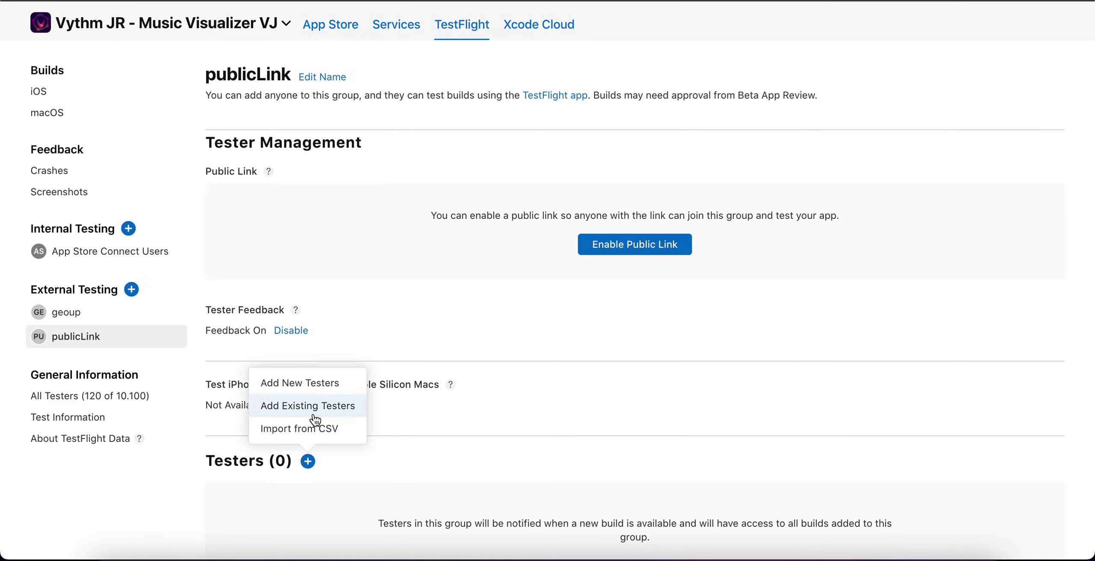
click(318, 387)
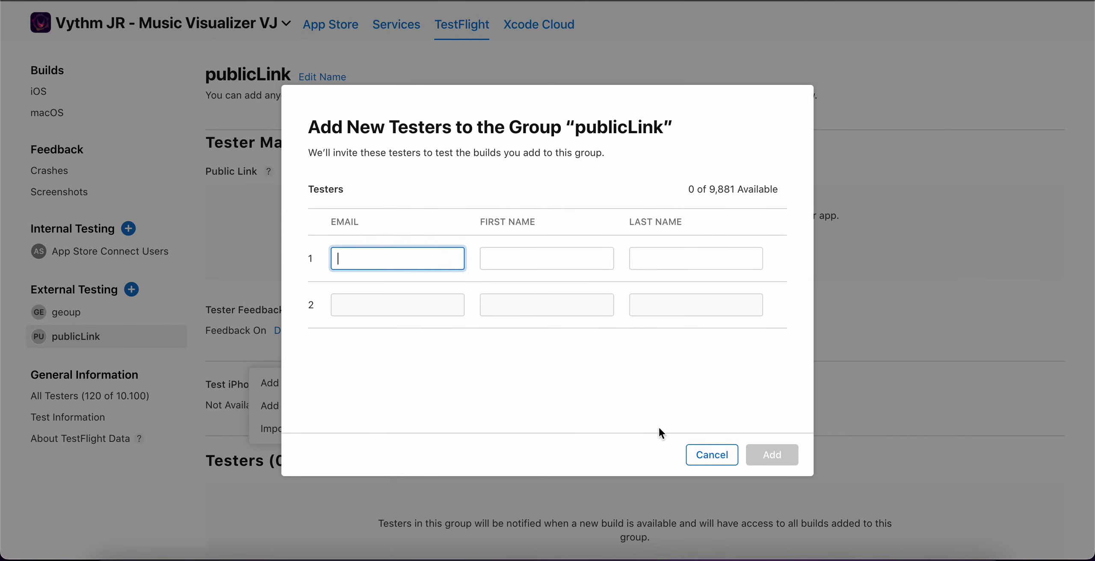
click(712, 454)
click(635, 243)
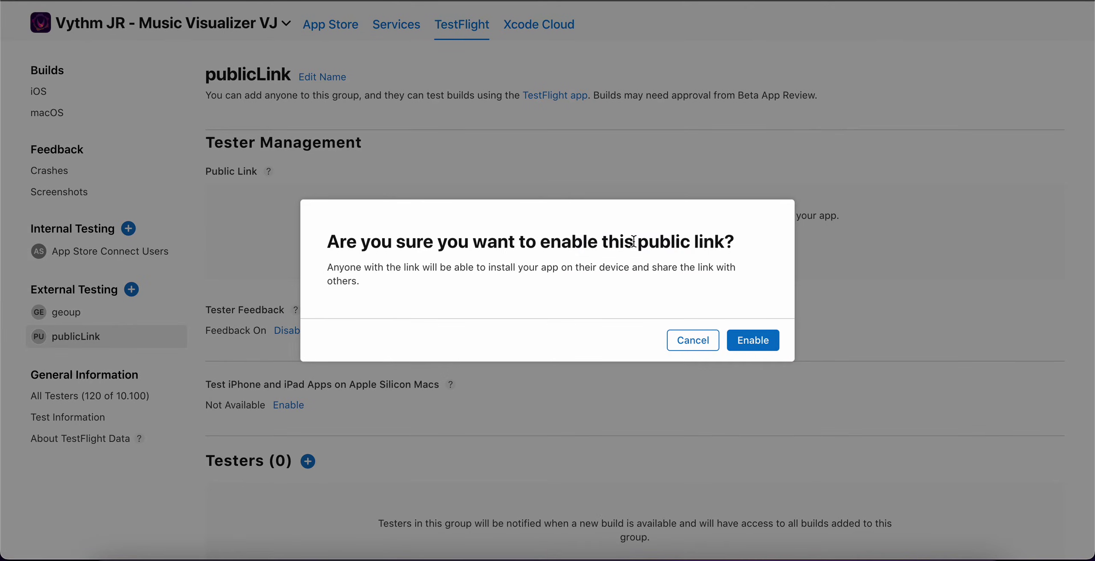
click(757, 342)
Step: Highlight the publicLink group's public TestFlight join URL under Tester Management
scroll(399, 250, up, 3)
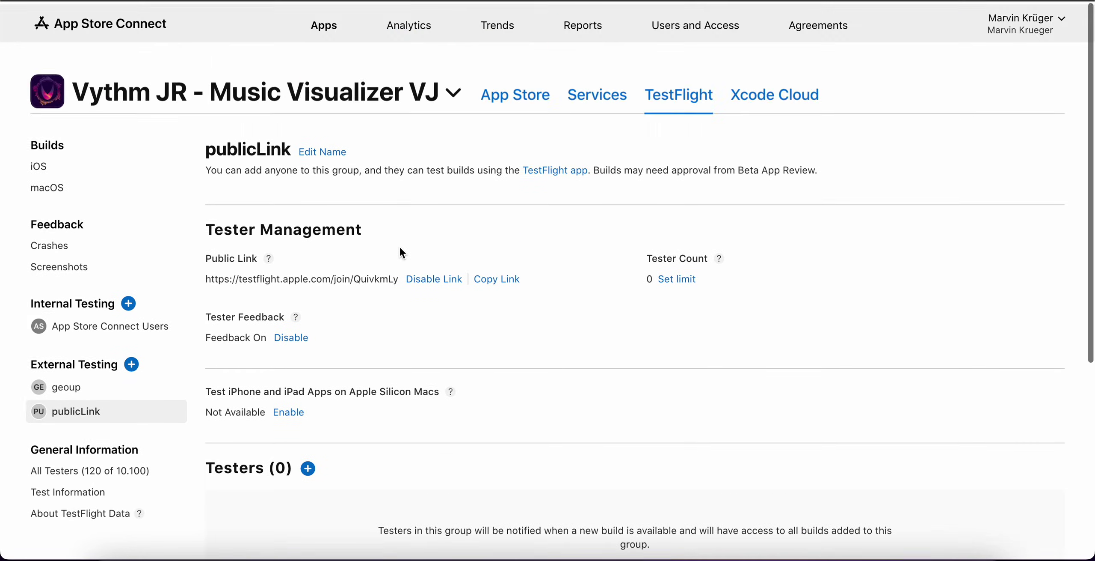
drag(399, 276, 206, 278)
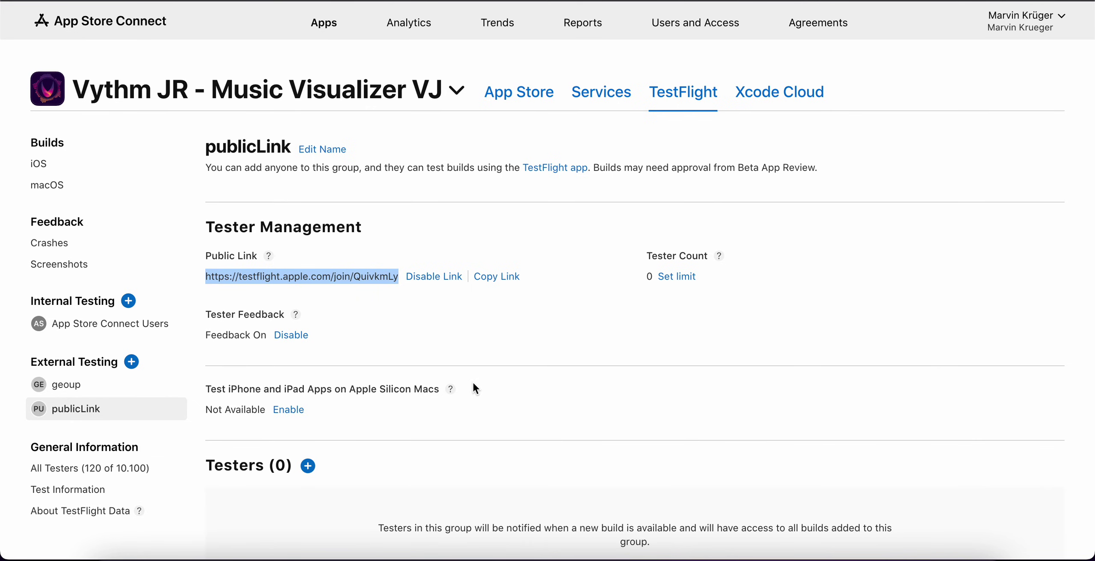
scroll(473, 384, down, 3)
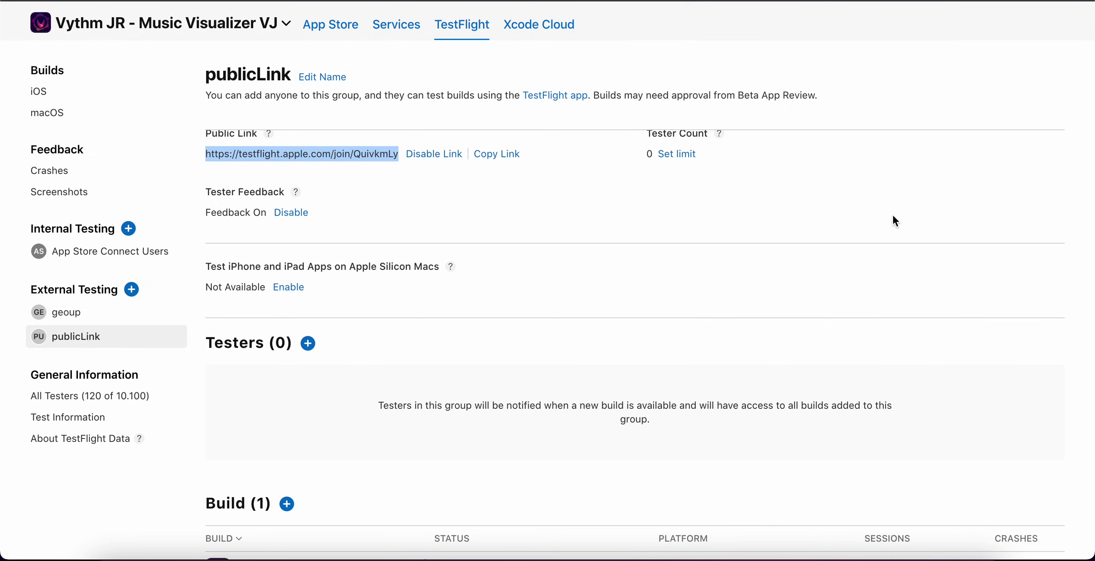
scroll(427, 253, up, 3)
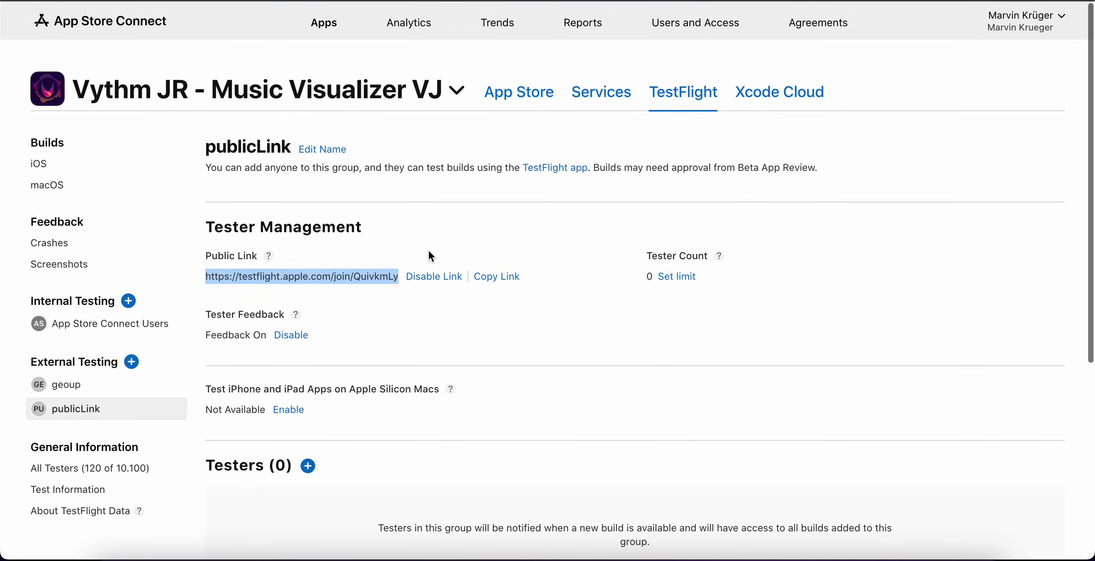